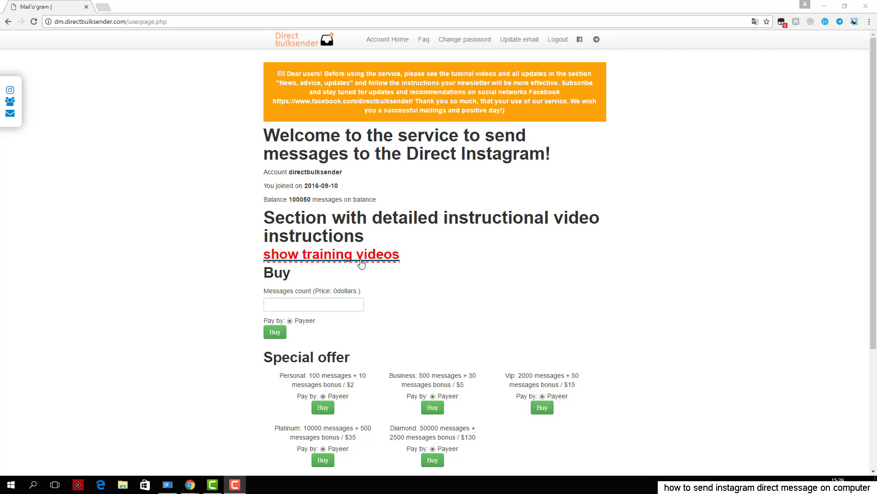
Step: Show the embedded training video on the Direct Bulksender account home page
left_click(364, 259)
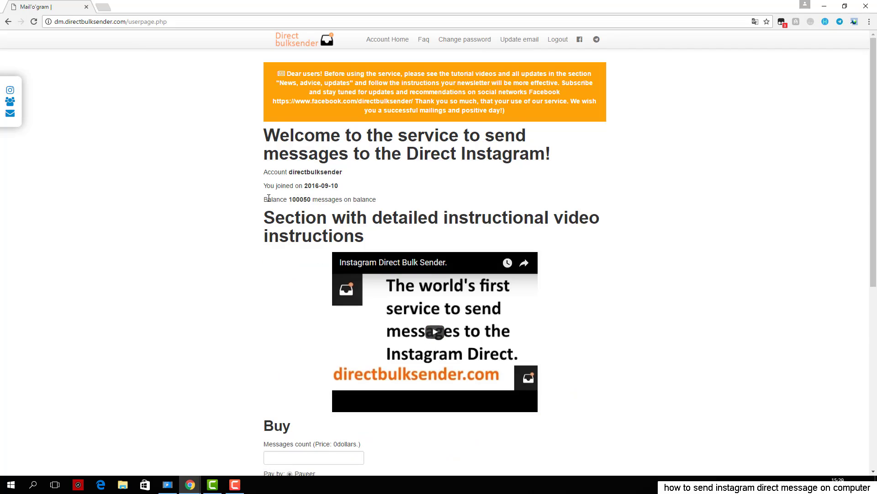
scroll(655, 213, "down", 1)
scroll(616, 234, "down", 2)
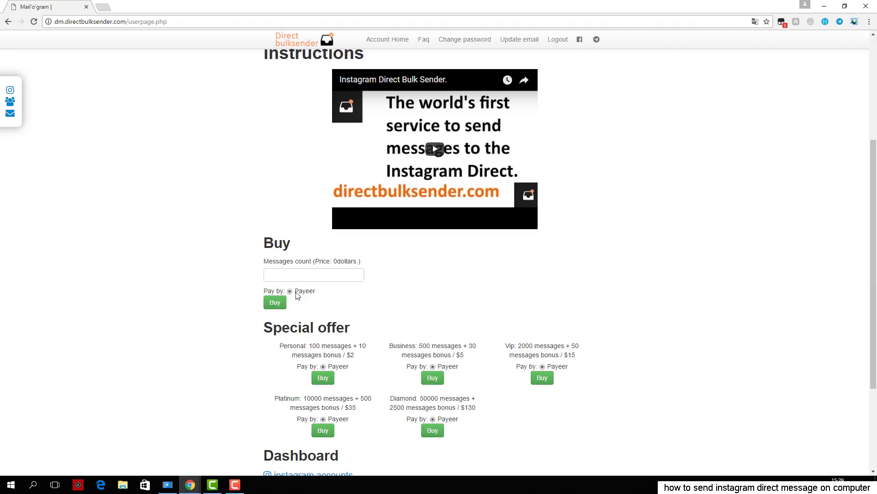
scroll(731, 233, "down", 2)
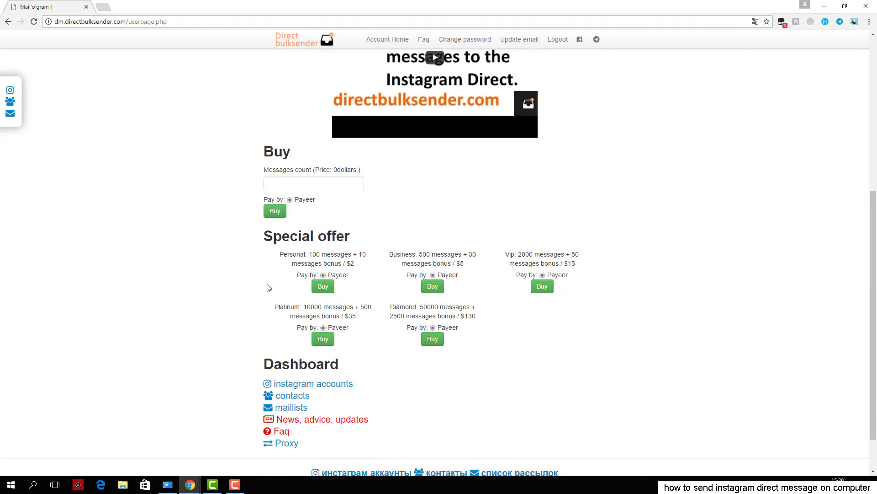
scroll(682, 260, "down", 1)
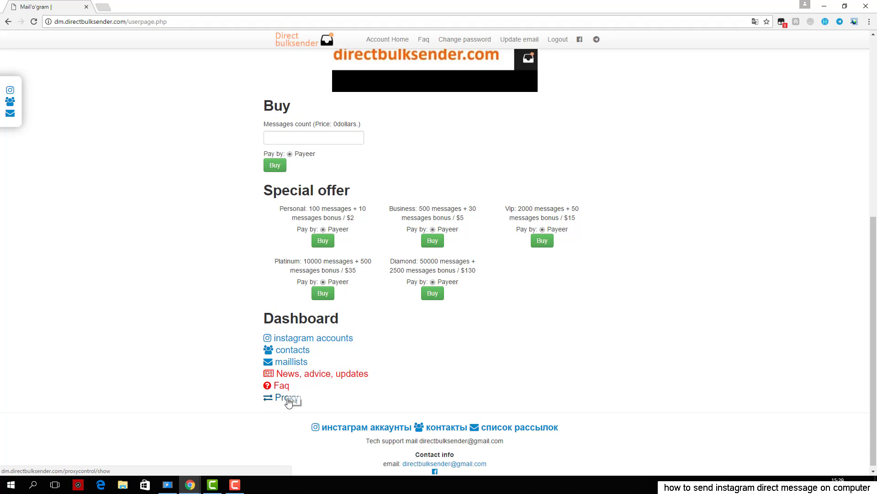
scroll(658, 257, "up", 2)
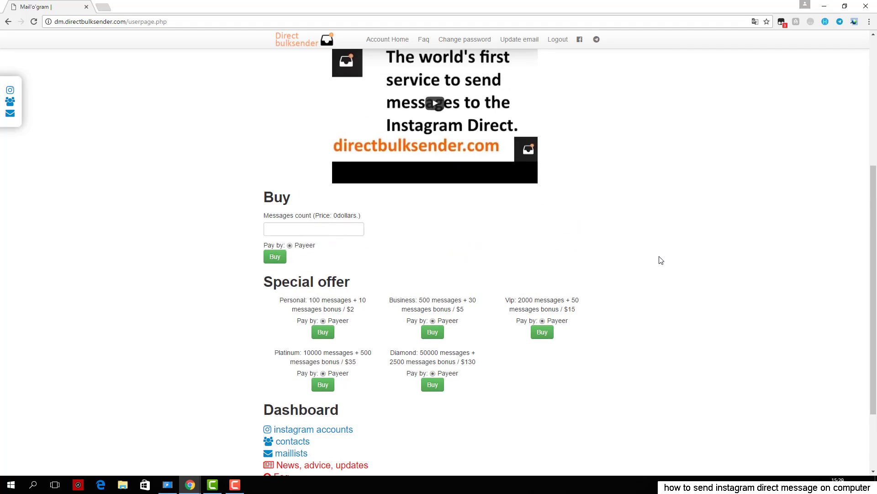
scroll(660, 260, "up", 1)
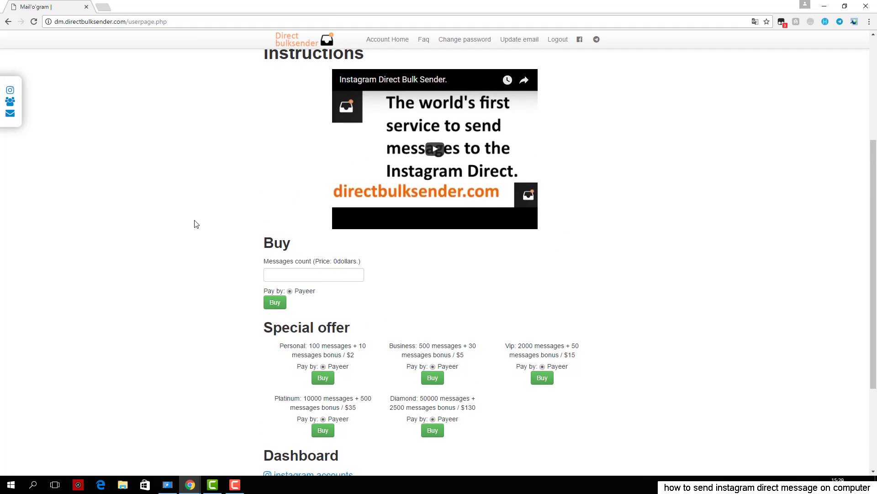
scroll(275, 145, "down", 3)
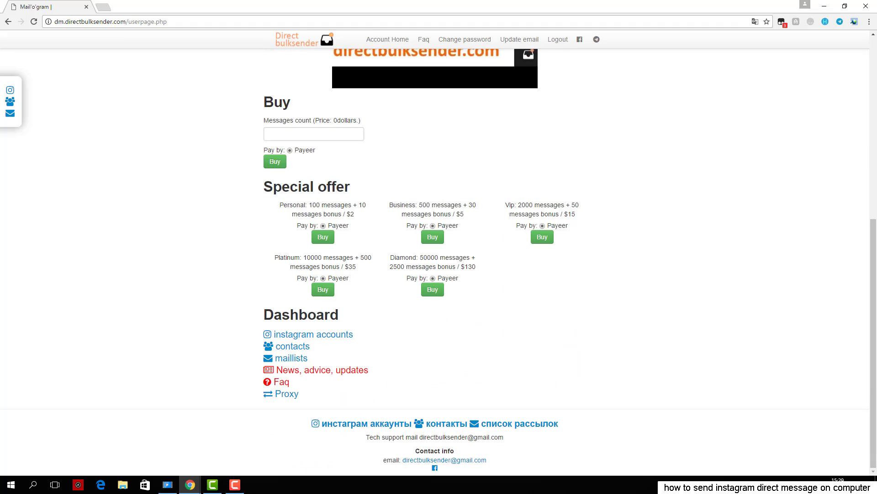
Step: On Instagram accounts, add an empty account row and save, leaving the two logins unchanged
left_click(10, 90)
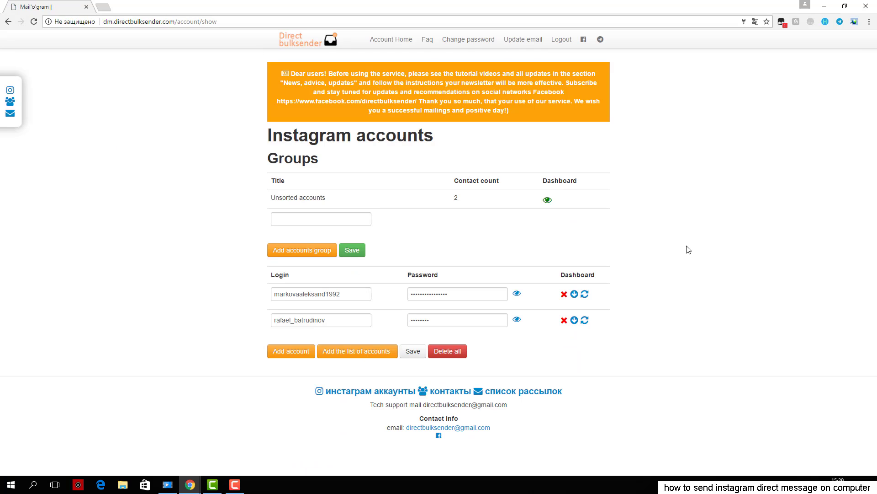
left_click(310, 352)
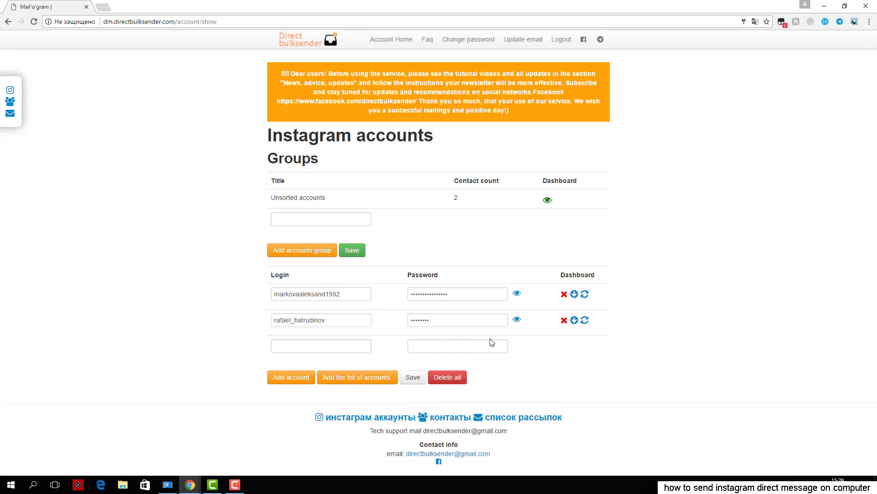
left_click(493, 342)
left_click(495, 399)
left_click(409, 379)
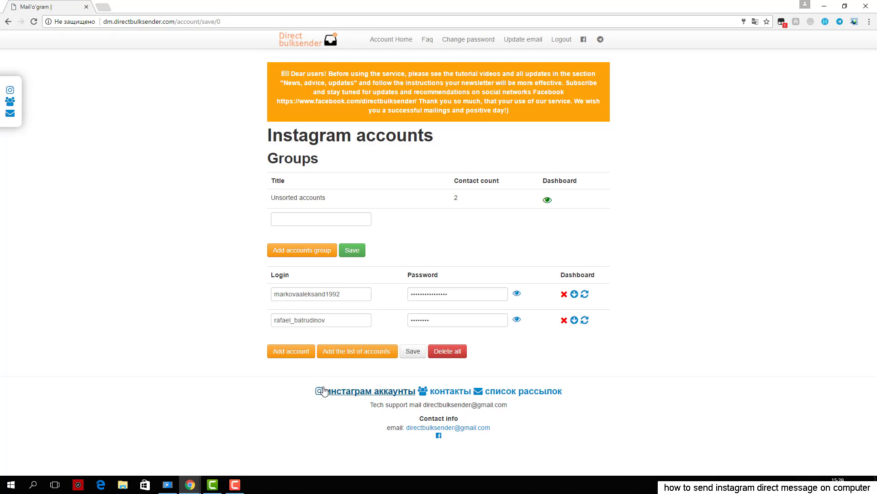
Step: Open and cancel the bulk account import, then go to the Contacts groups page
left_click(358, 352)
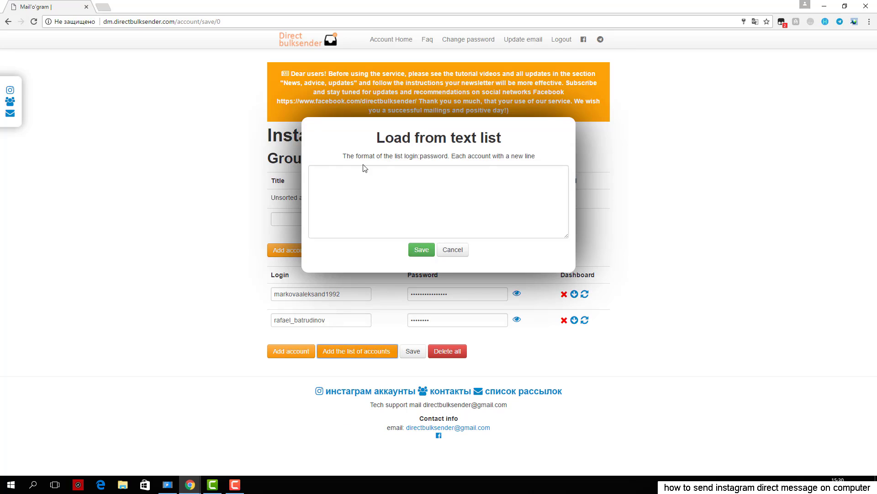
left_click(452, 249)
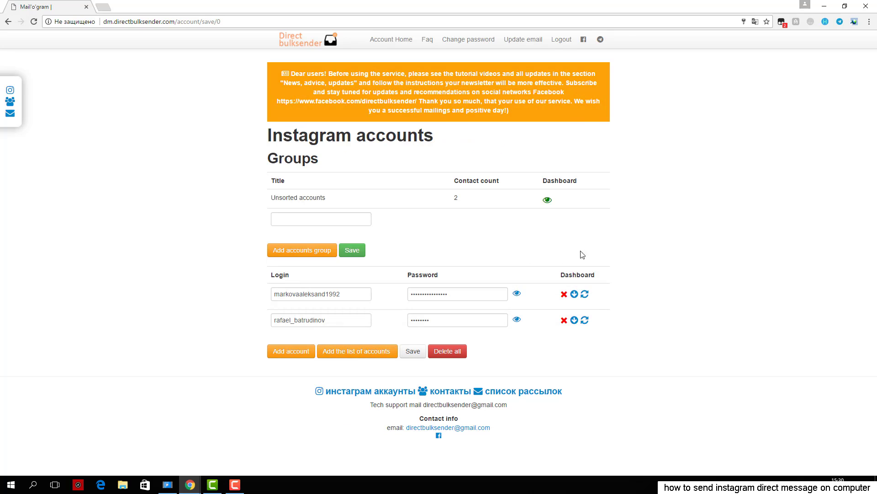
left_click(10, 101)
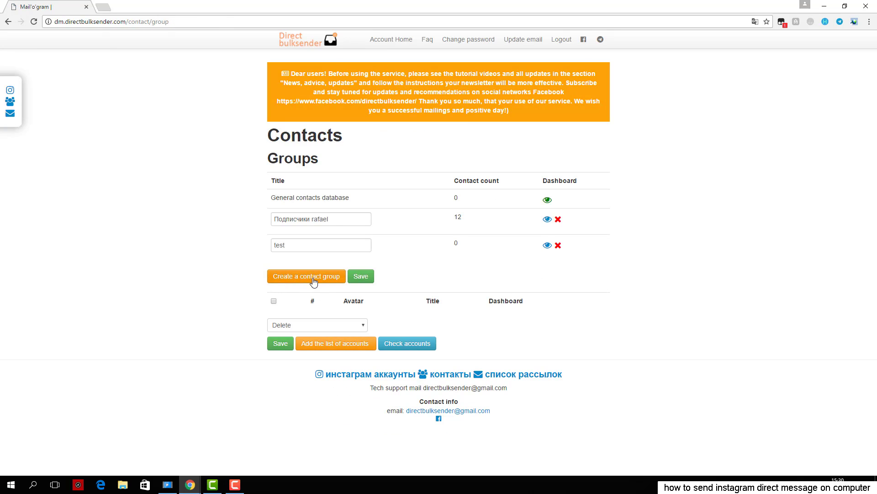
Step: Add an empty contact group row and save the contact groups unchanged
left_click(313, 280)
left_click(314, 270)
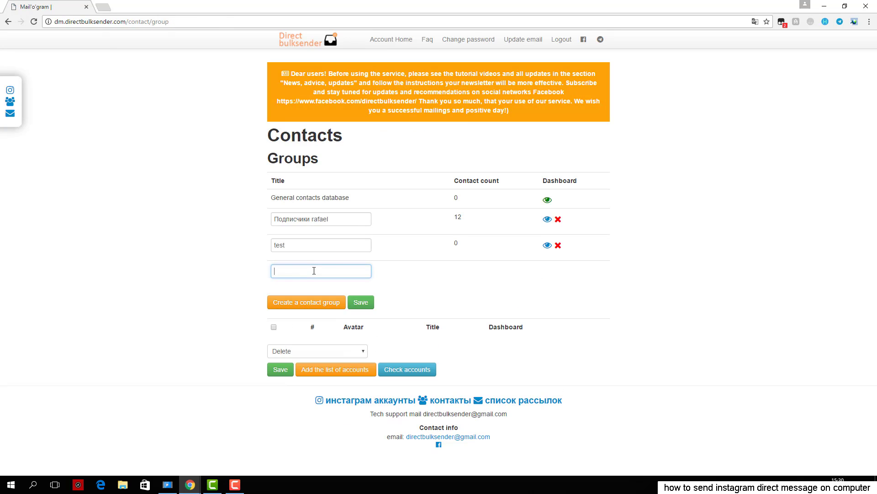
type("test")
left_click(361, 303)
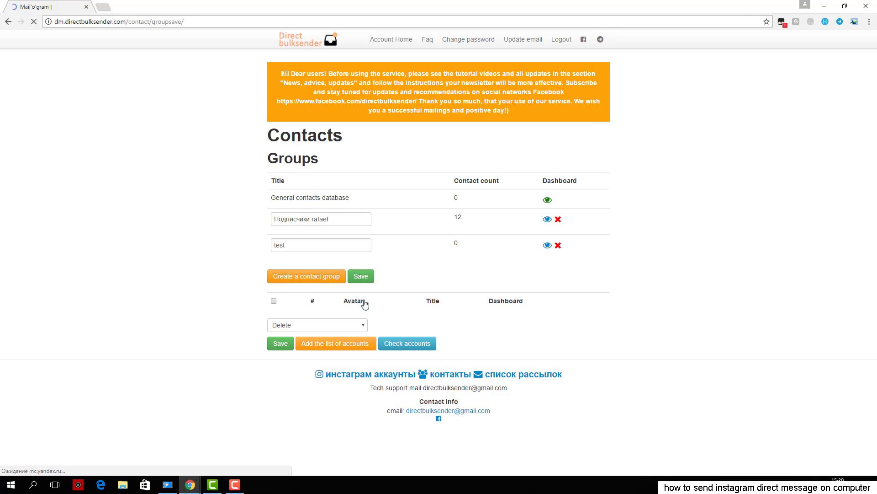
Step: View the empty 'test' group, cancel its contact import, then go to Campaign
left_click(548, 245)
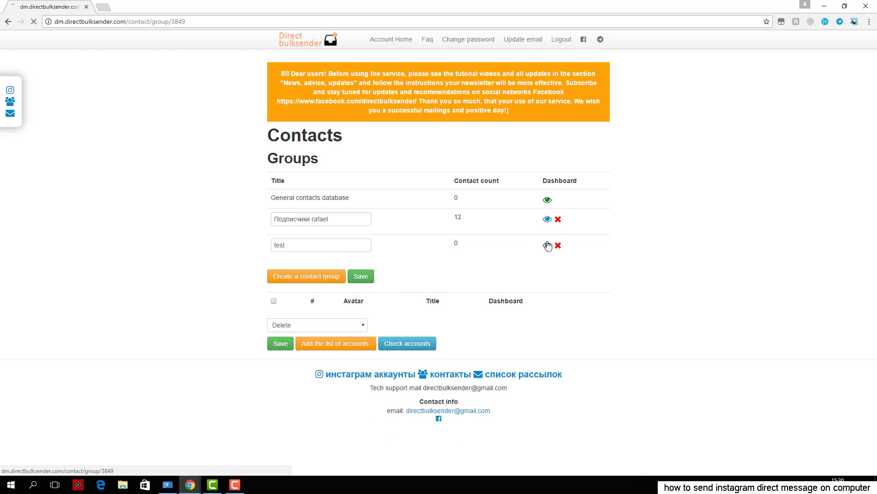
left_click(335, 366)
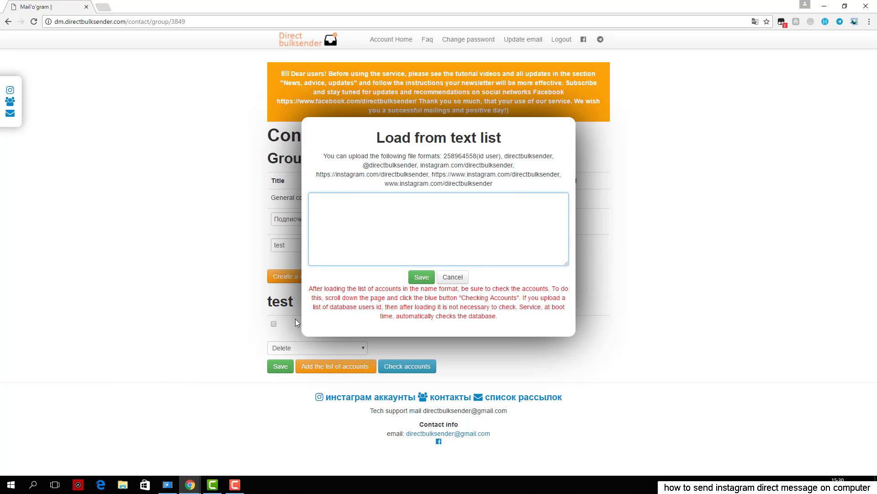
left_click(452, 277)
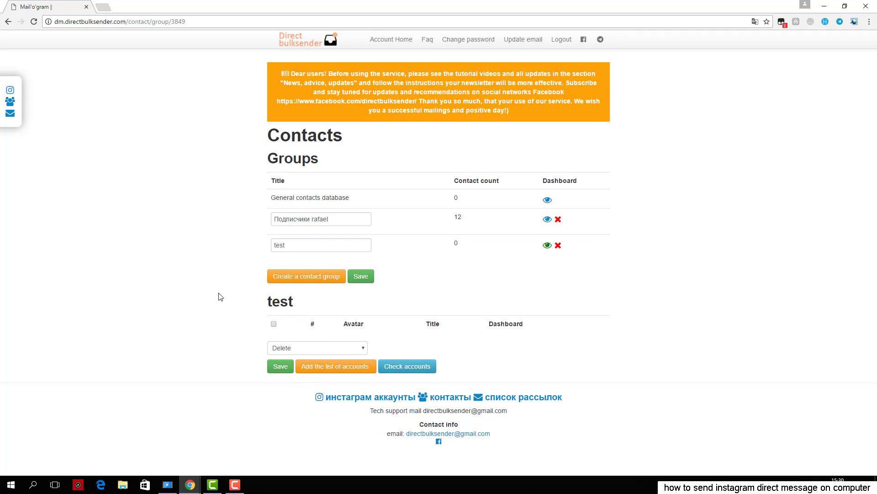
left_click(11, 115)
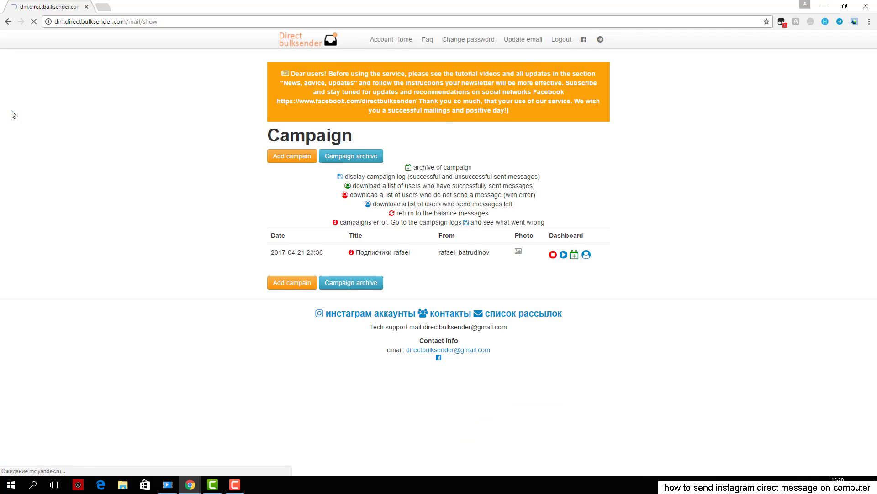
Step: Draft a new campaign, keeping the same sender account and clearing the New followers list
left_click(295, 160)
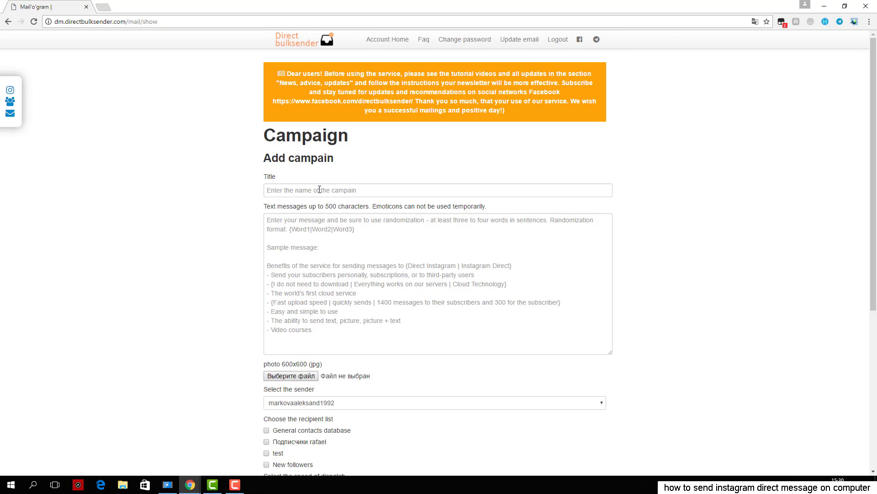
left_click(319, 190)
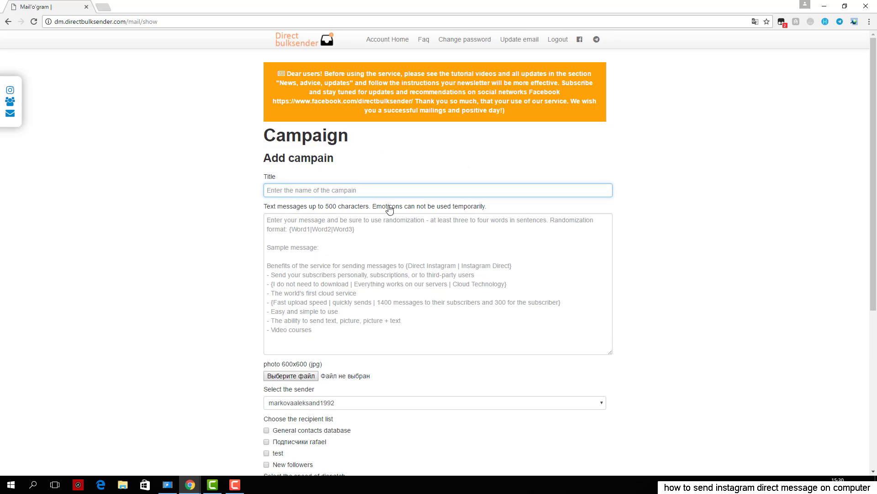
left_click(695, 208)
scroll(696, 208, "down", 2)
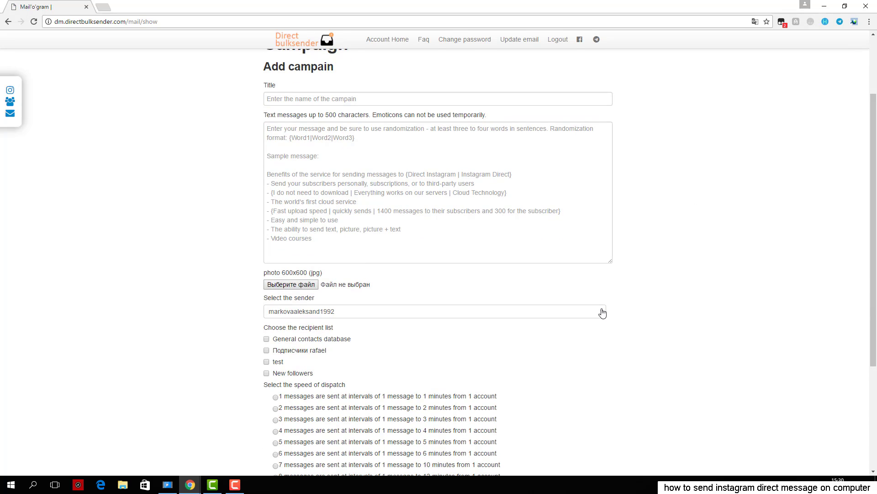
left_click(601, 313)
left_click(652, 281)
scroll(522, 267, "down", 2)
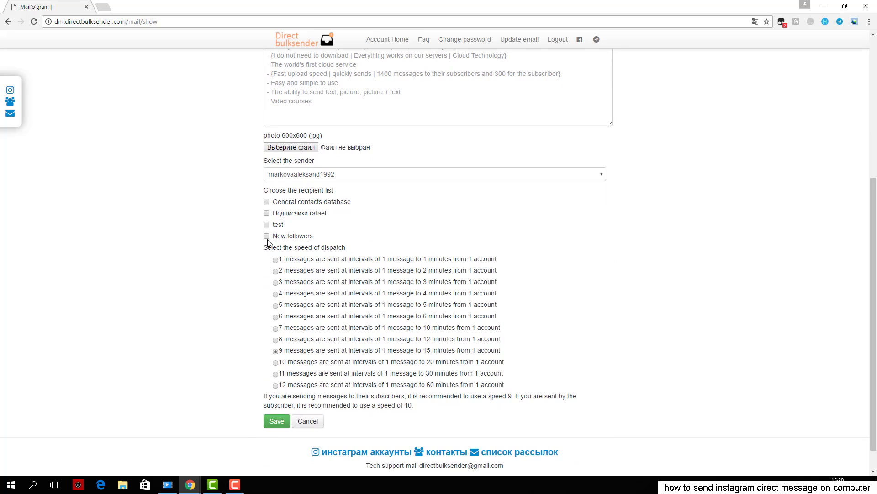
left_click(268, 237)
scroll(303, 261, "down", 1)
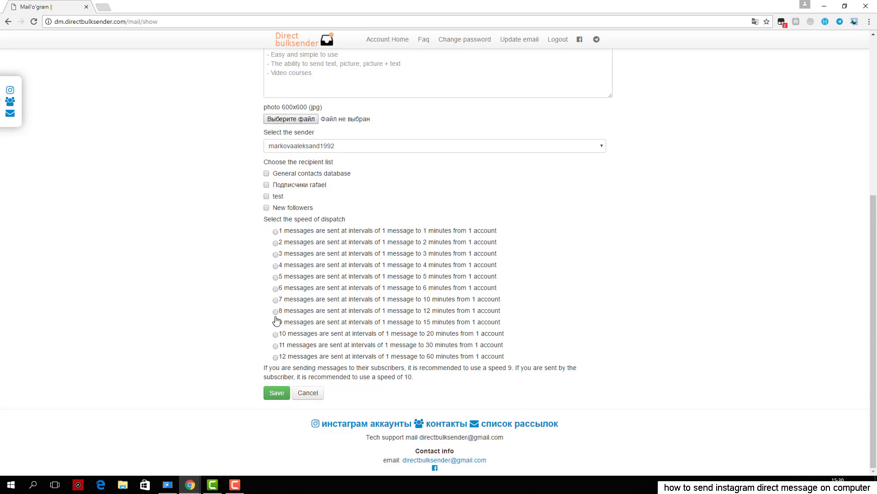
Step: Set dispatch speed to option 10, abandon the draft, and start the existing campaign
left_click(275, 357)
left_click(275, 335)
left_click(272, 396)
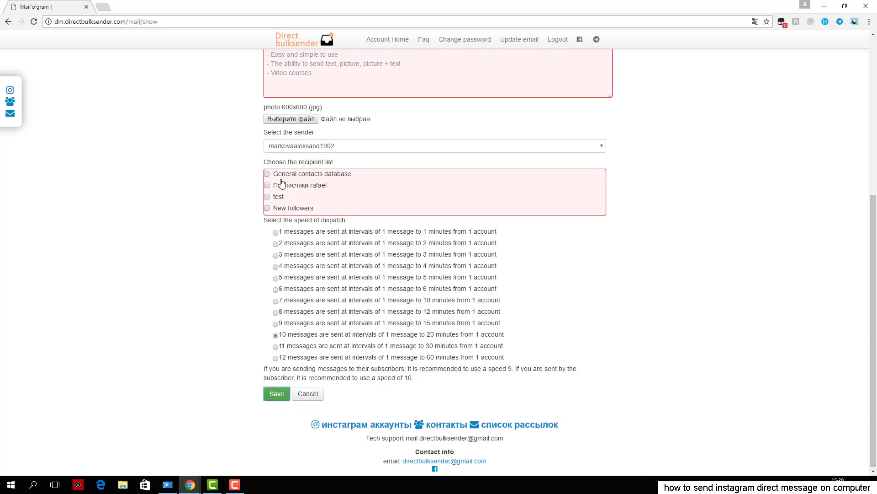
left_click(309, 395)
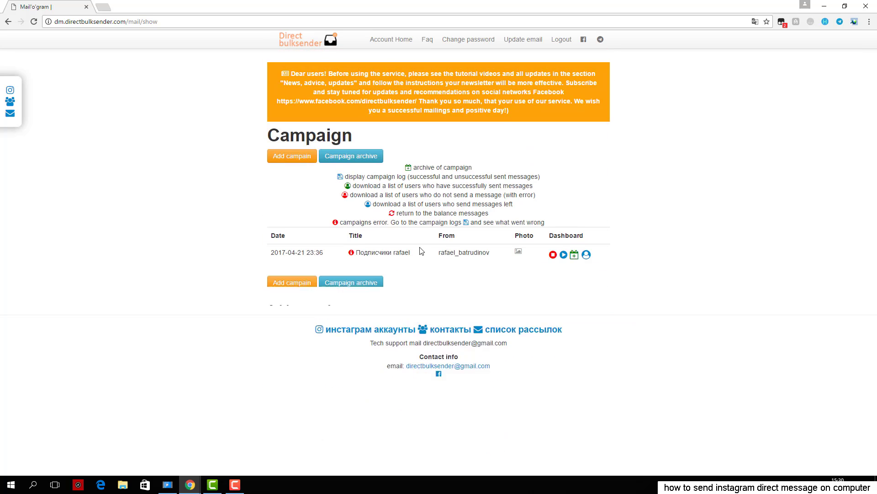
left_click(563, 255)
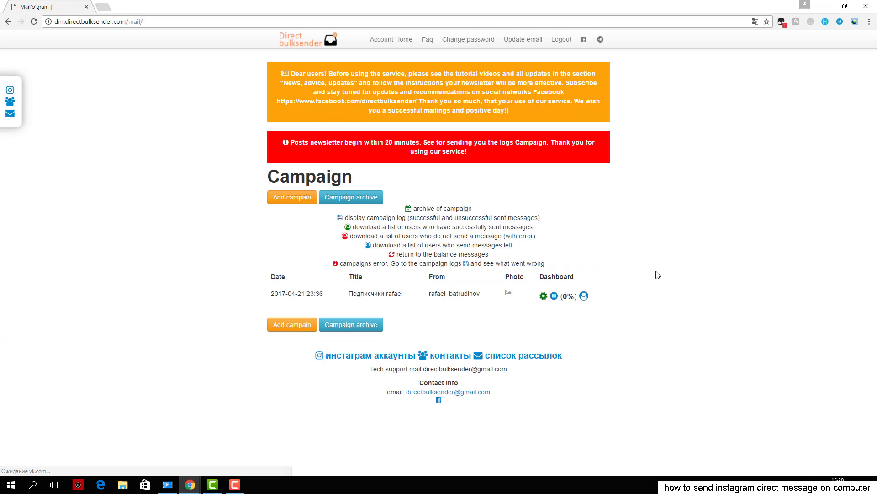